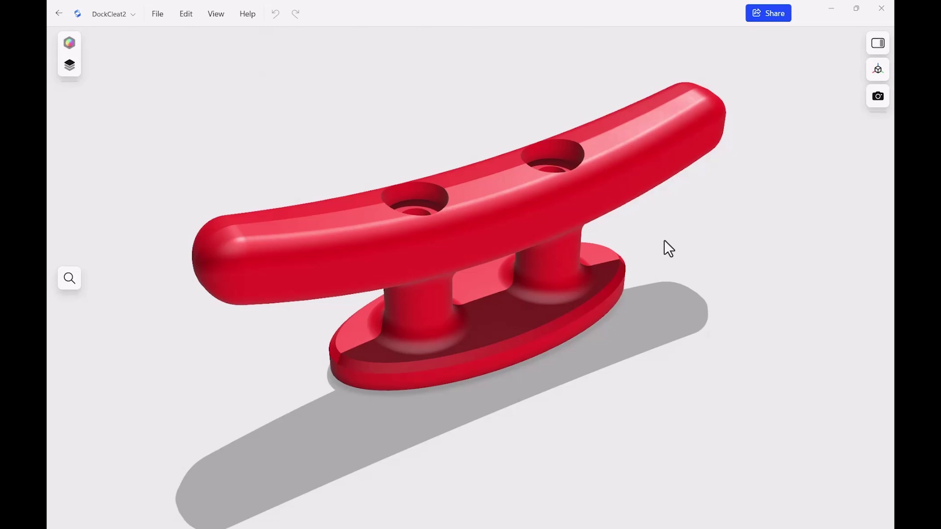
# Step: Open the DockCleat project and export its model to the desktop as an X_T file named DockCleat4.x_t
pyautogui.click(59, 14)
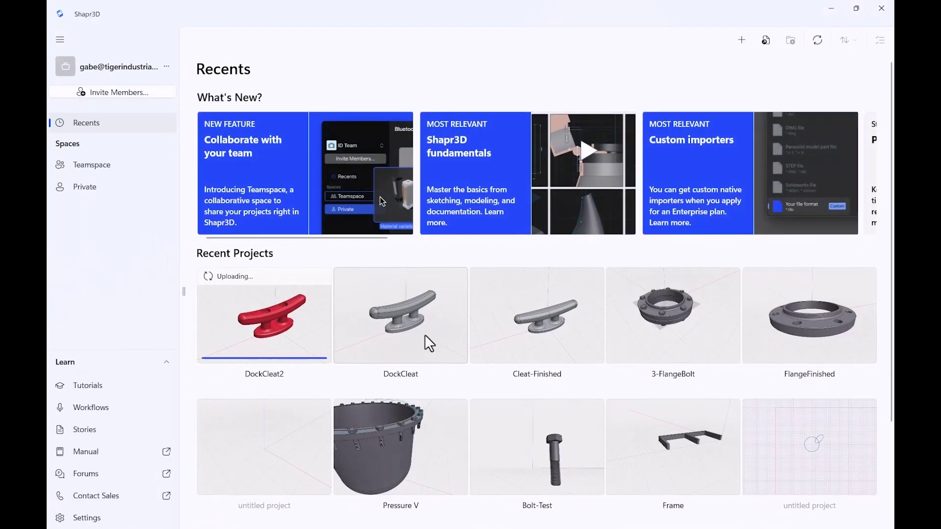
pyautogui.click(425, 337)
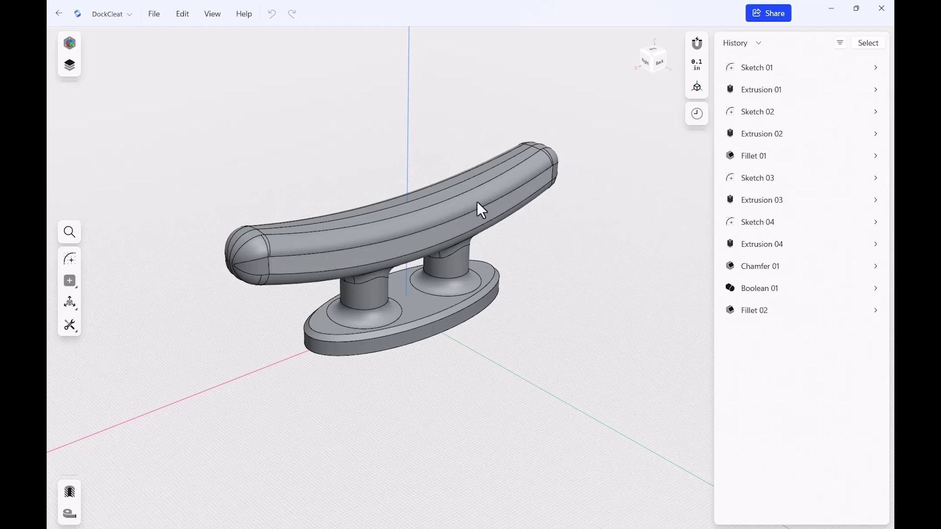
pyautogui.click(154, 14)
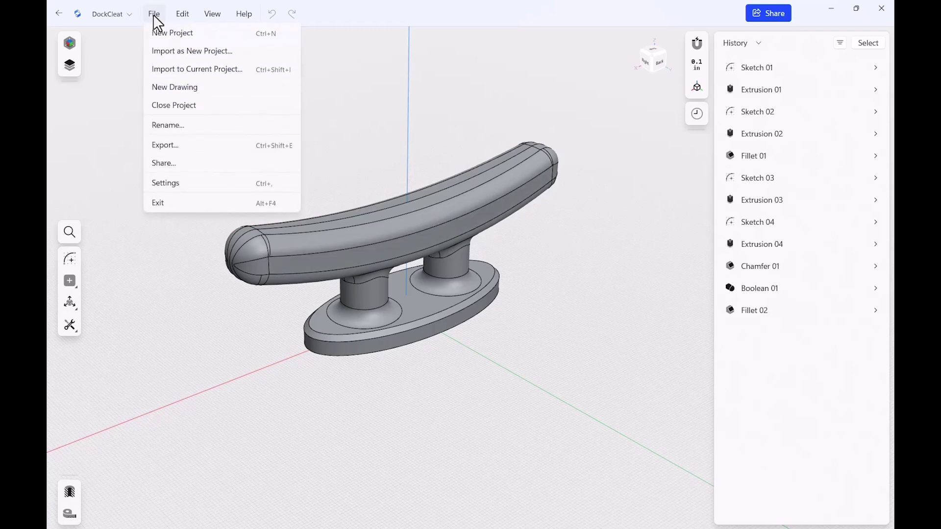
pyautogui.click(186, 147)
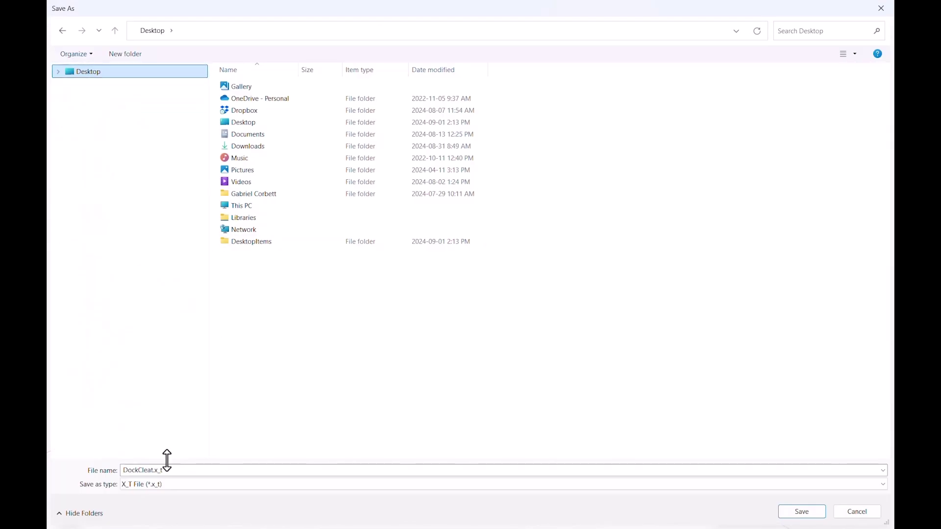
pyautogui.click(153, 470)
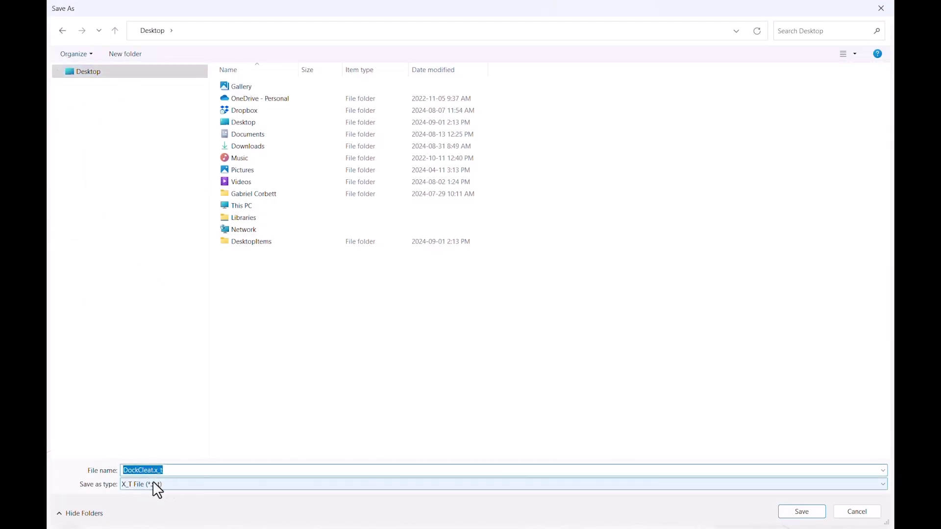
pyautogui.click(150, 472)
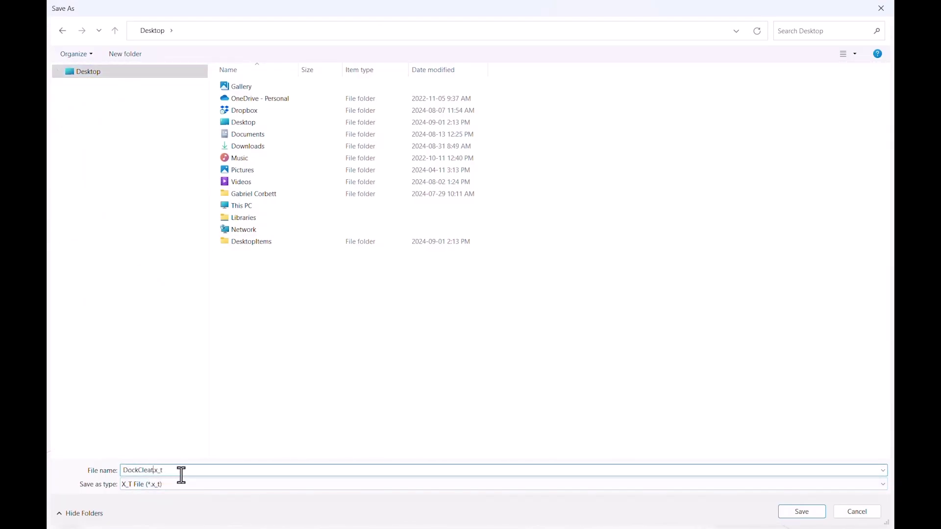
pyautogui.write('4')
pyautogui.click(816, 516)
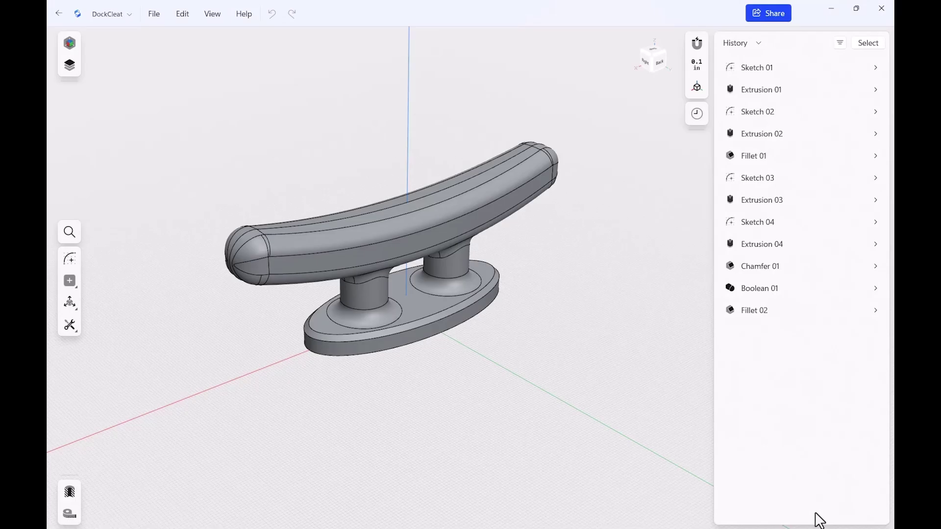
# Step: Switch to SOLIDWORKS and open the exported DockCleat4.x_t file from the desktop
pyautogui.press('super+Tab')
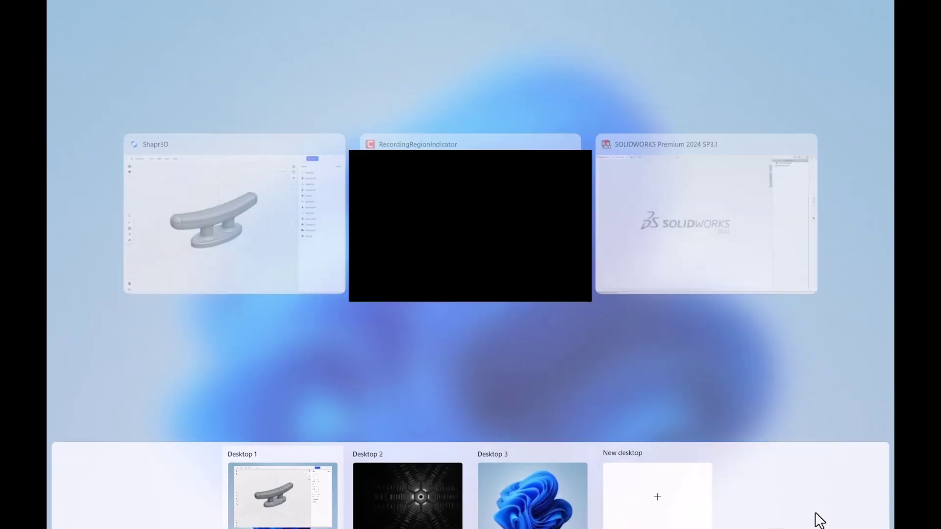
pyautogui.click(652, 283)
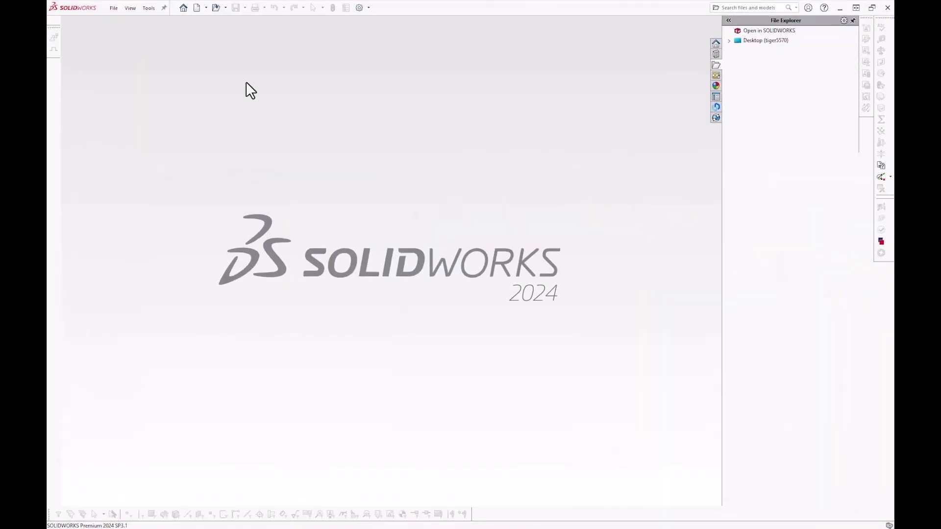
pyautogui.click(113, 8)
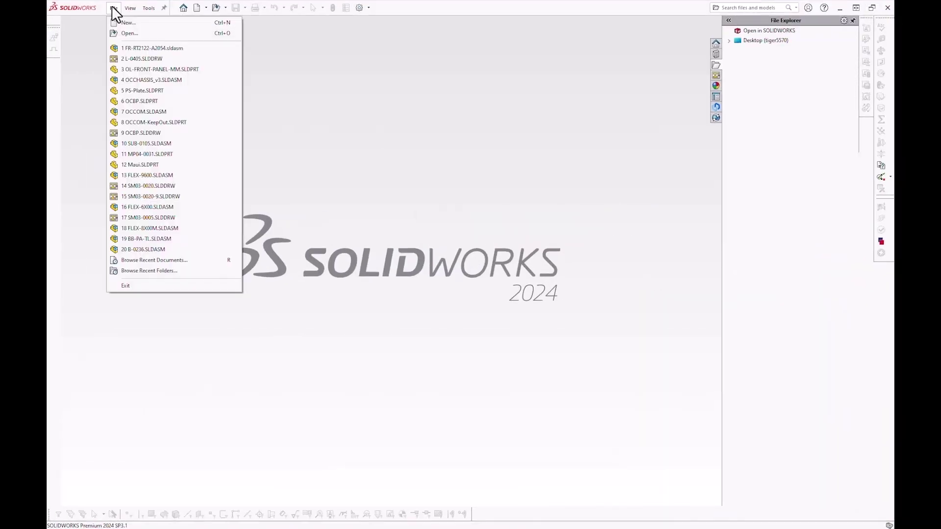
pyautogui.click(149, 7)
pyautogui.click(216, 6)
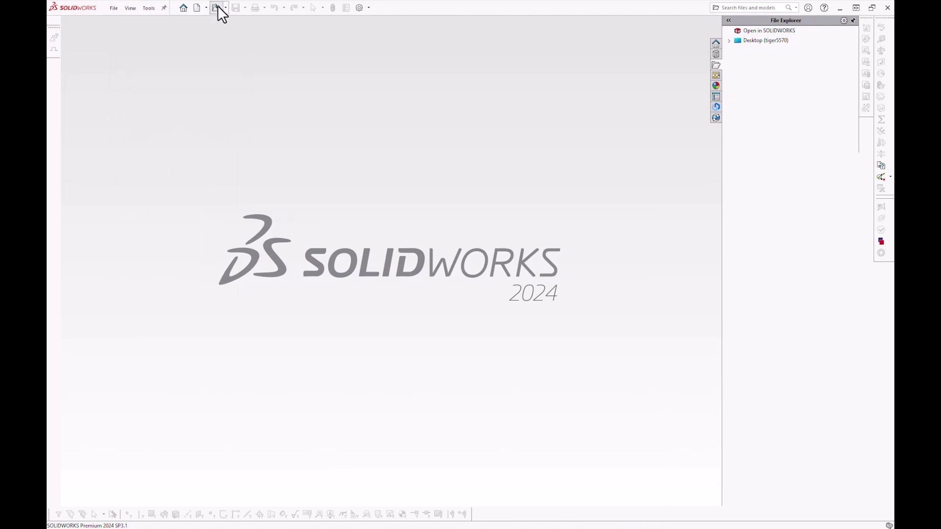
pyautogui.click(361, 190)
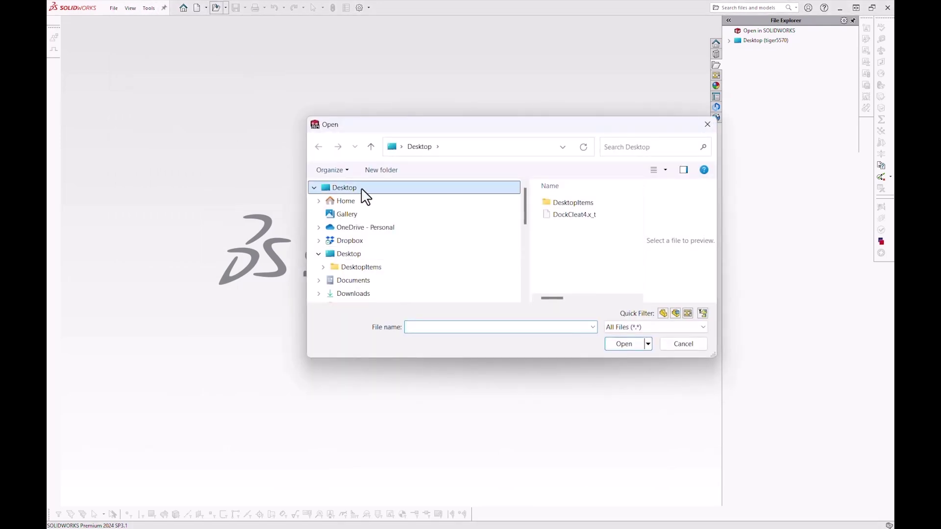
pyautogui.click(592, 219)
pyautogui.doubleClick(564, 238)
pyautogui.click(574, 214)
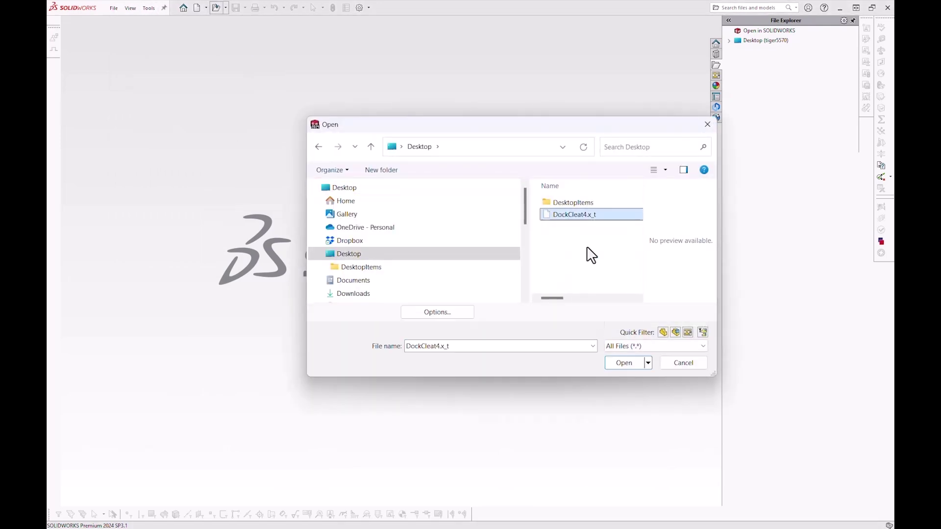
pyautogui.click(622, 361)
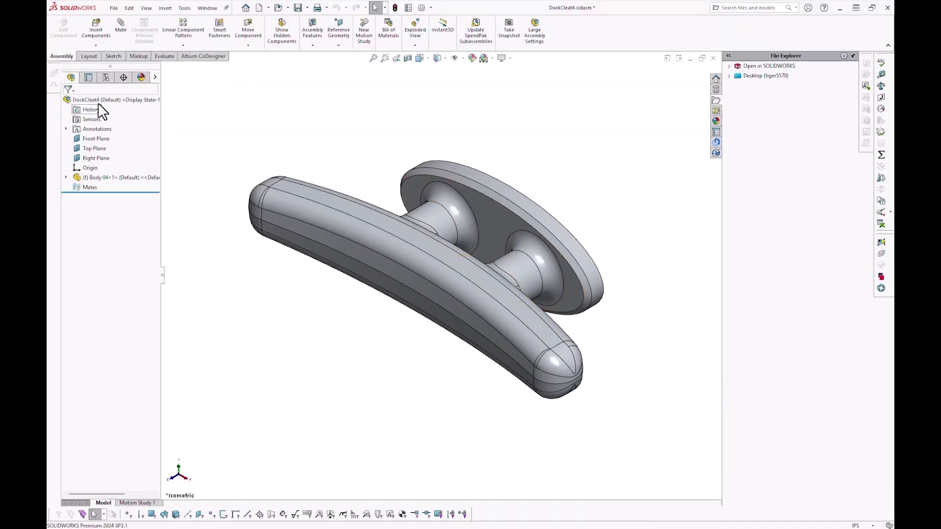
# Step: Open the Body 04 part from the imported assembly, declining feature recognition
pyautogui.click(77, 179)
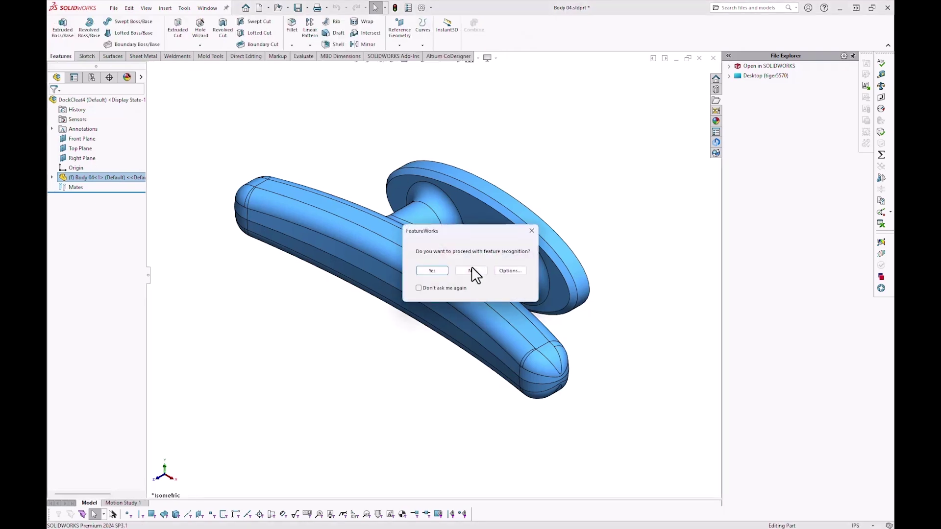
pyautogui.click(471, 272)
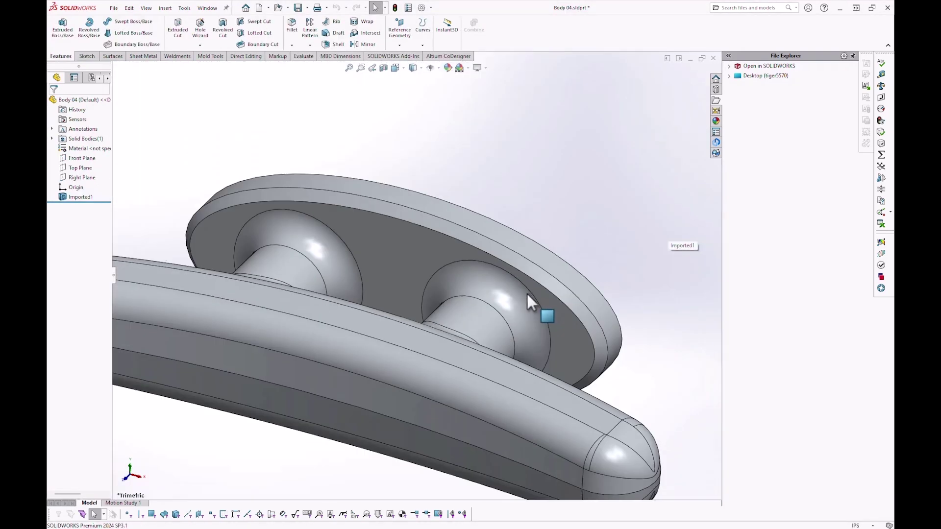
# Step: Create a reference plane offset 5 in from the underside of the cleat's base, with the offset flipped toward the top of the cleat
pyautogui.press('f')
pyautogui.moveTo(399, 218); pyautogui.dragTo(485, 301, button='middle')
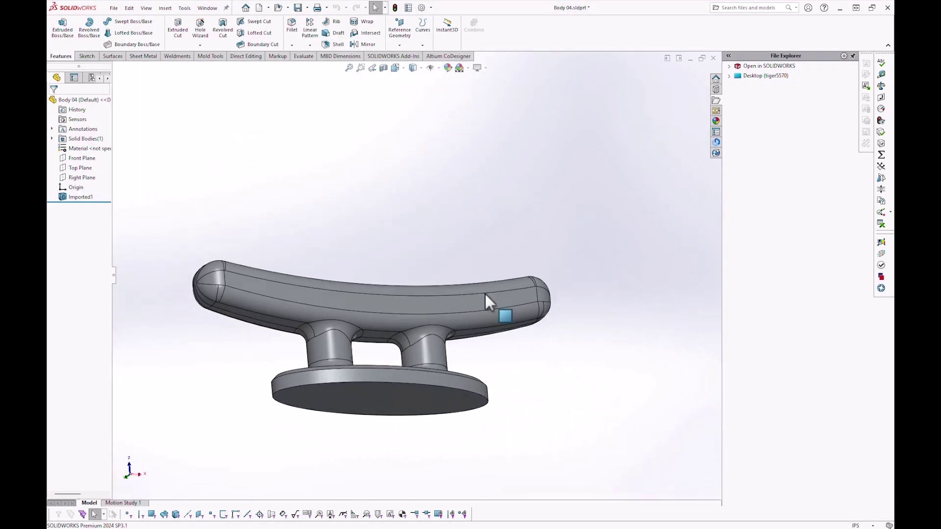
pyautogui.click(355, 398)
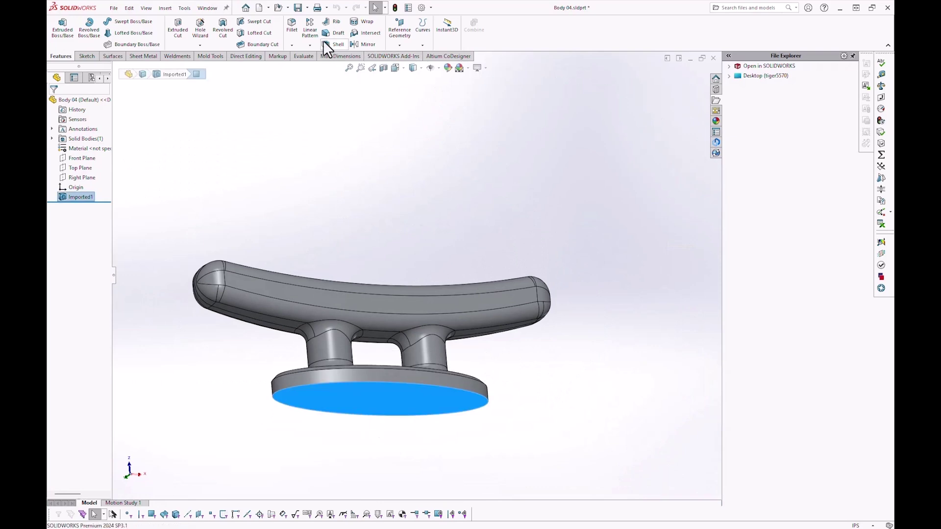
pyautogui.click(400, 31)
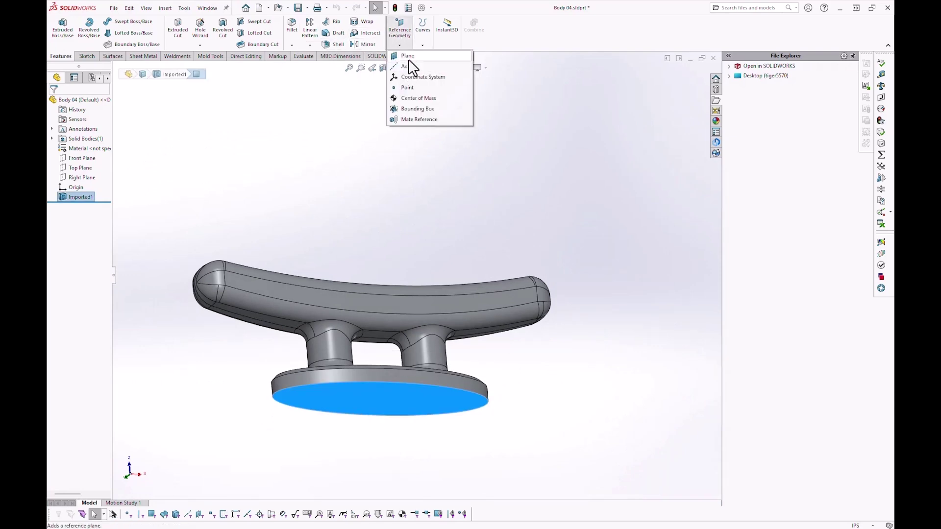
pyautogui.click(408, 59)
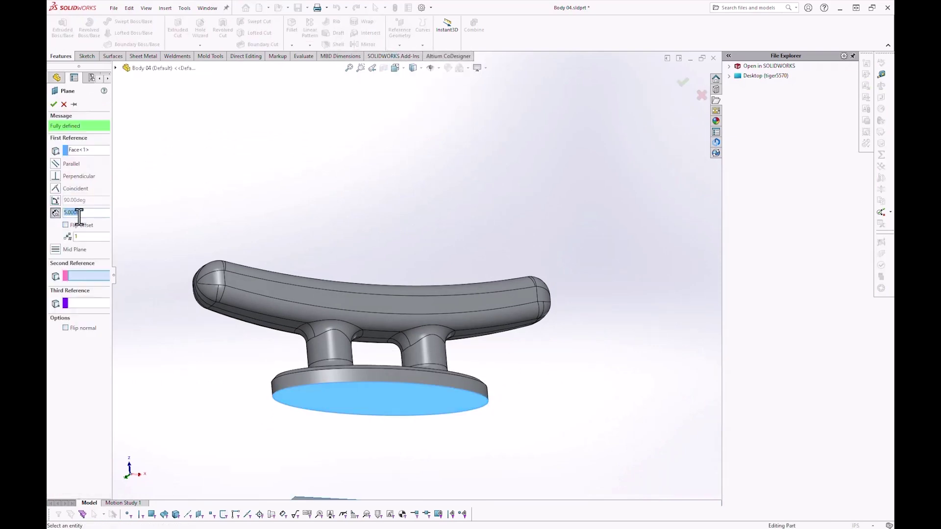
pyautogui.click(66, 225)
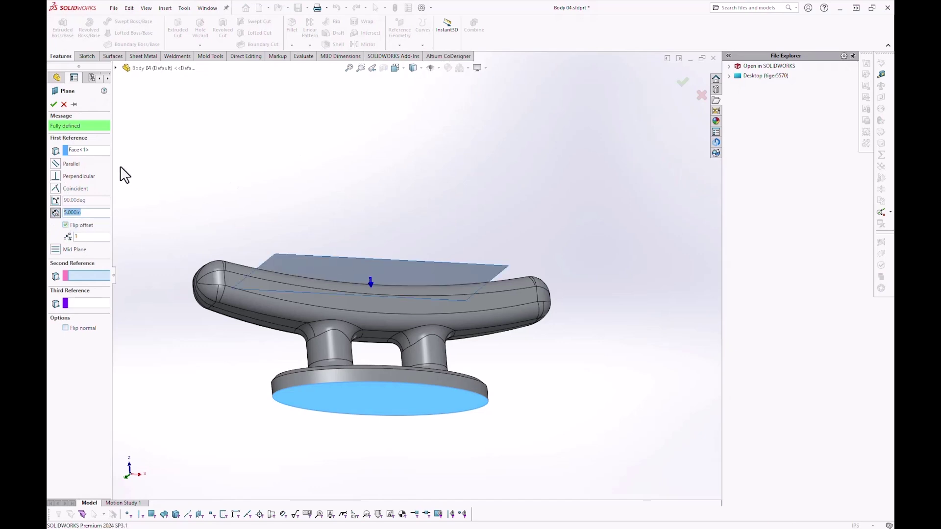
pyautogui.click(54, 105)
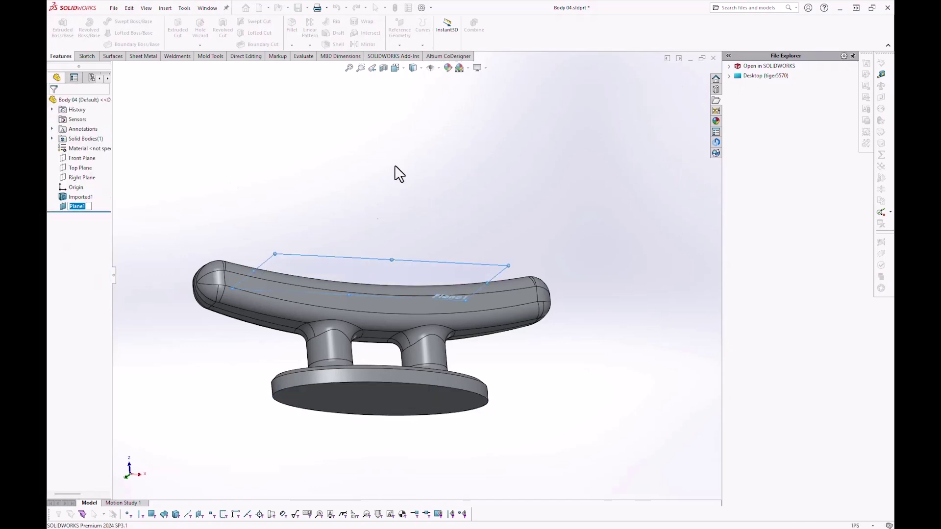
# Step: Add two counterbored holes for 3/4 ANSI Inch hex bolts, positioned on the offset plane at the centres of the two posts
pyautogui.moveTo(400, 172); pyautogui.dragTo(400, 243, button='middle')
pyautogui.click(401, 249)
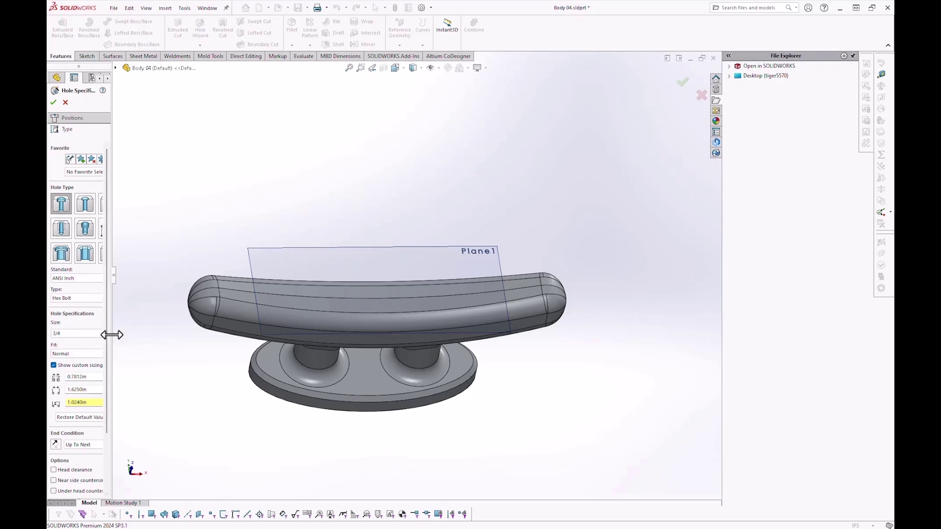
pyautogui.moveTo(112, 335); pyautogui.dragTo(186, 340)
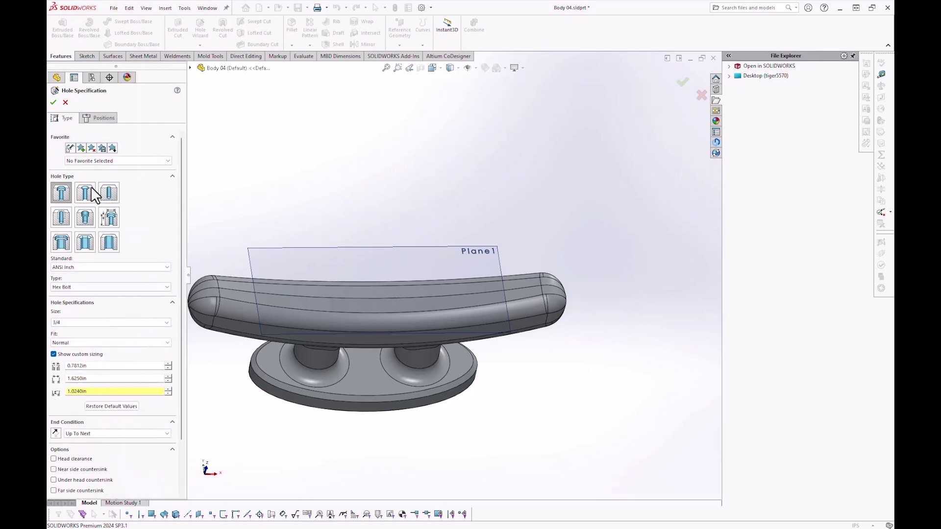
pyautogui.click(102, 121)
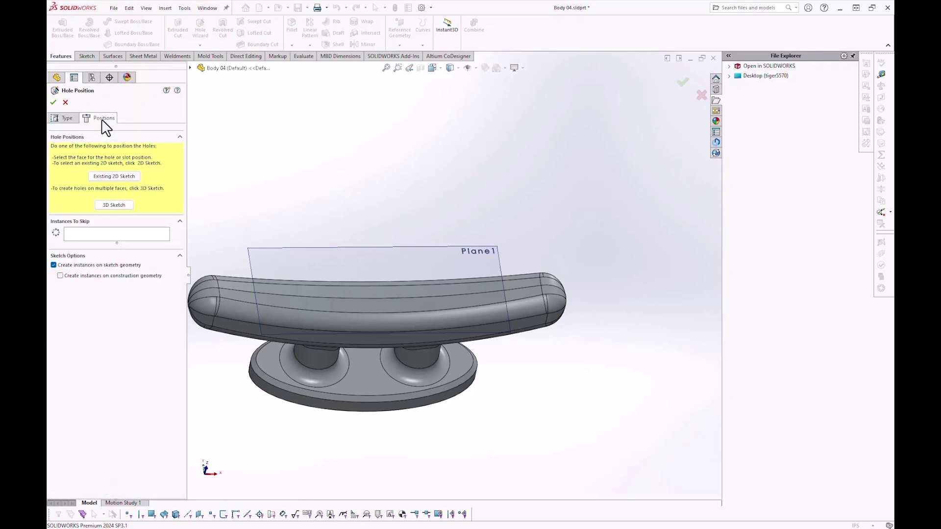
pyautogui.click(291, 251)
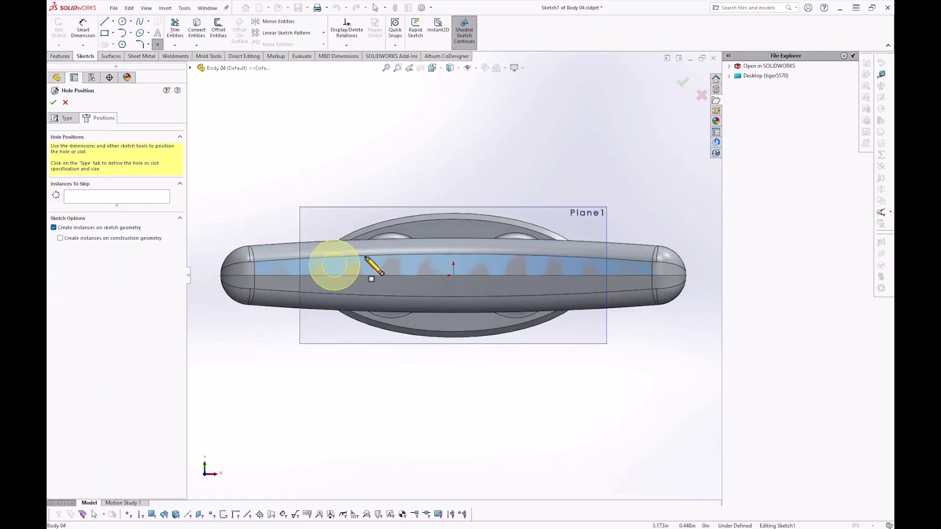
pyautogui.click(391, 275)
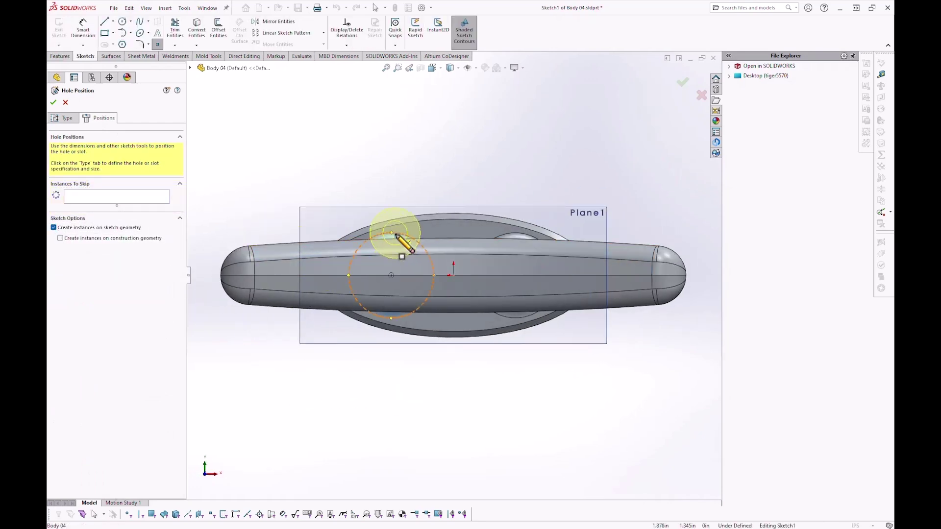
pyautogui.press('Escape')
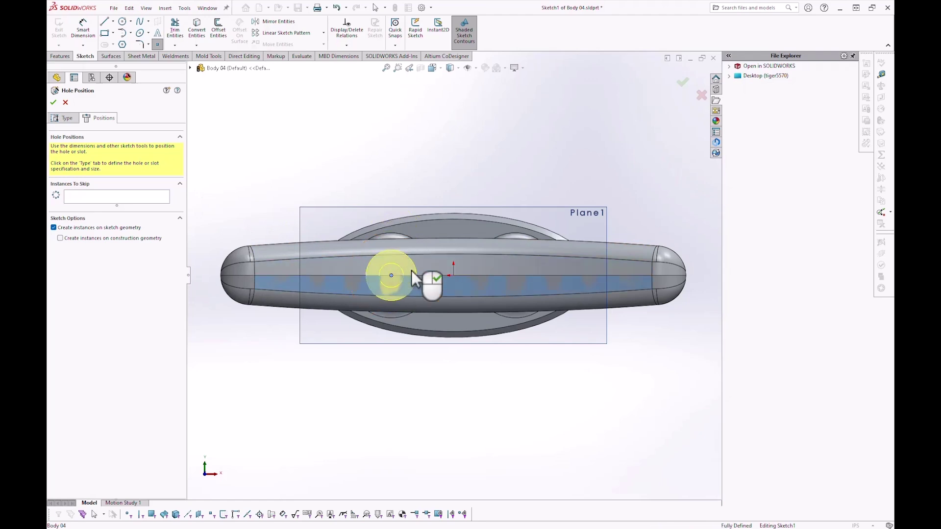
pyautogui.click(516, 276)
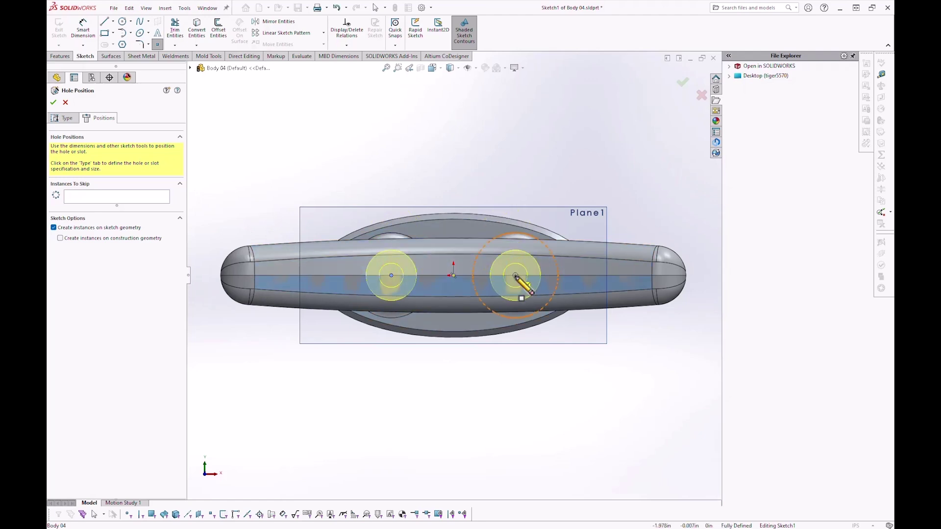
pyautogui.click(52, 102)
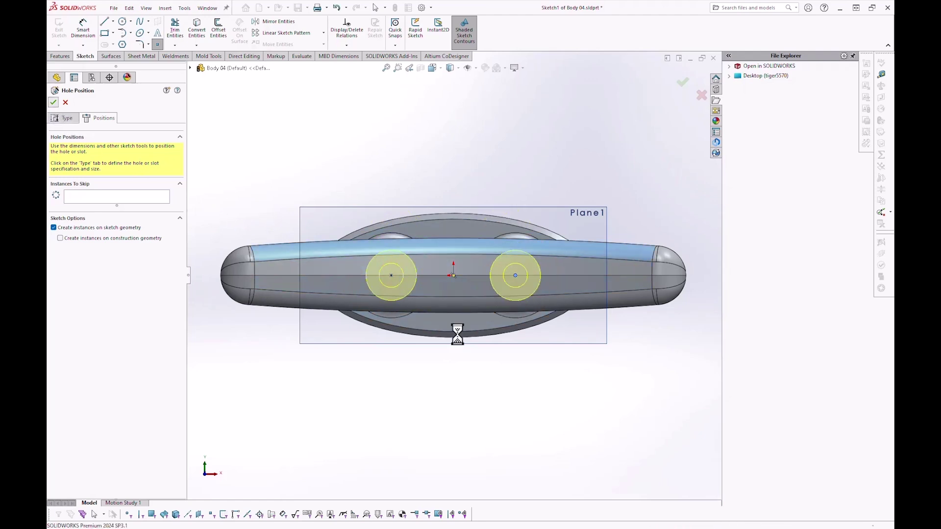
# Step: Hide the offset reference plane above the cleat and inspect the counterbored holes
pyautogui.moveTo(416, 420); pyautogui.dragTo(457, 273, button='middle')
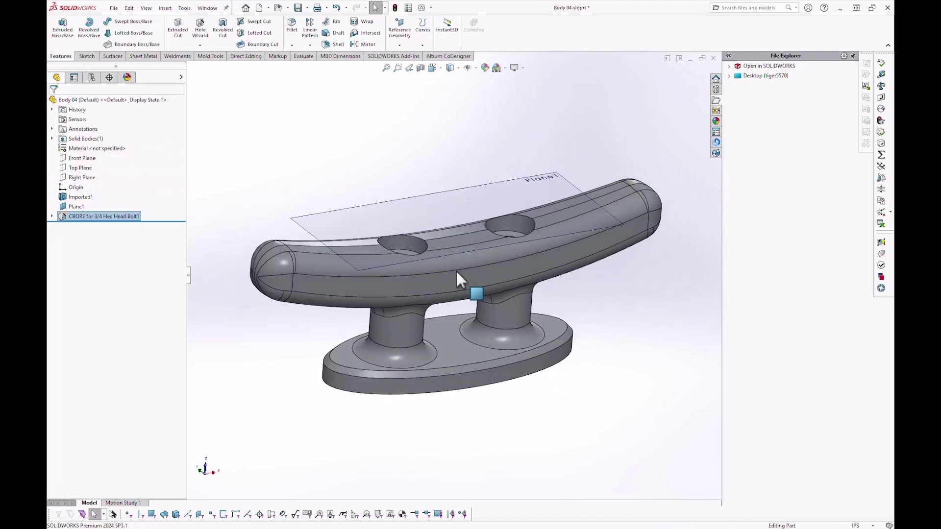
pyautogui.click(537, 182)
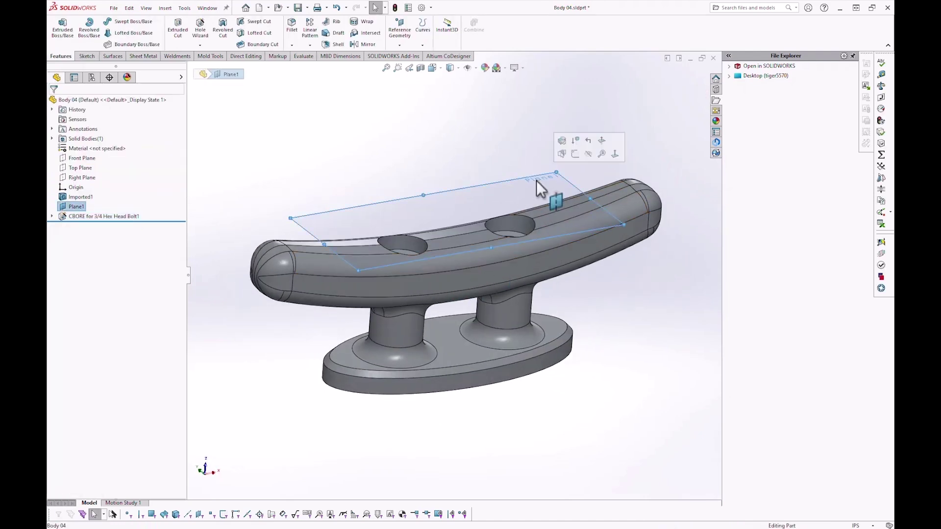
pyautogui.click(570, 152)
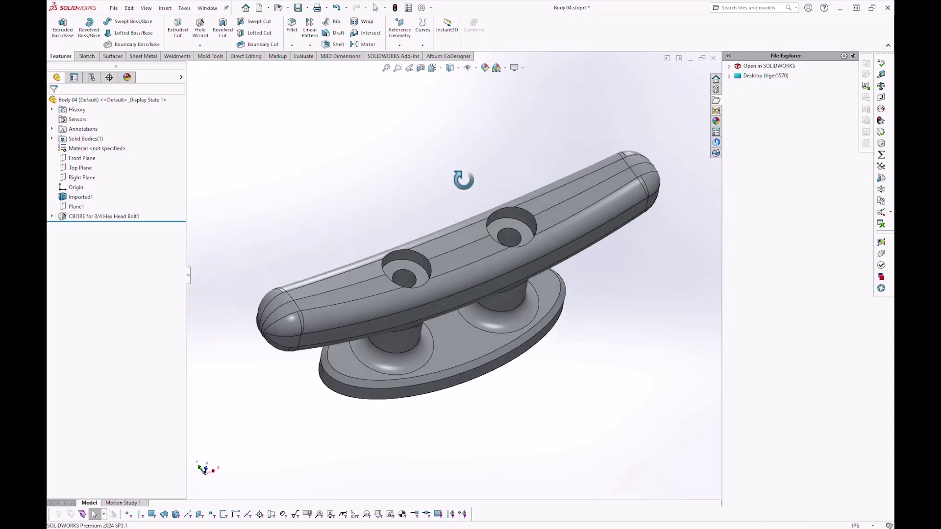
pyautogui.moveTo(463, 180); pyautogui.dragTo(467, 123, button='middle')
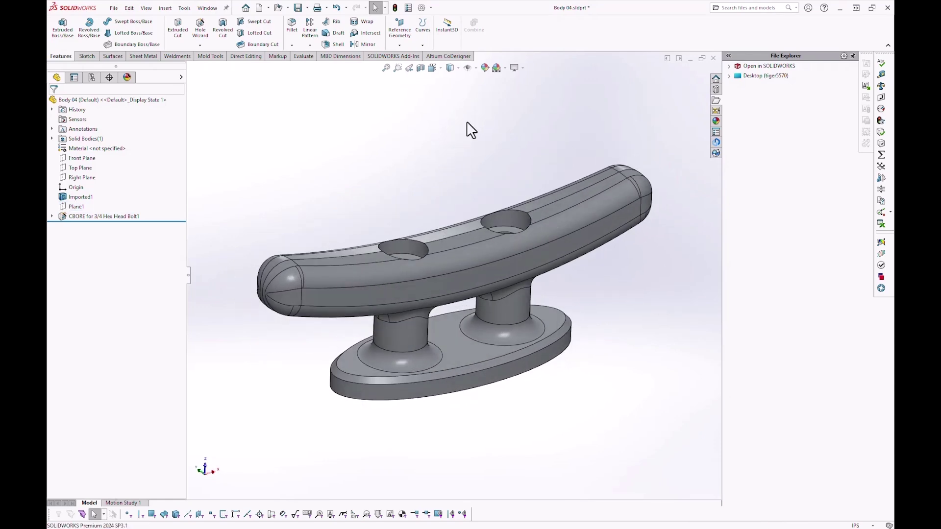
# Step: Save the part to the Desktop in Parasolid format as DockCleat5.x_t, using the save-as option rather than a copy
pyautogui.click(114, 9)
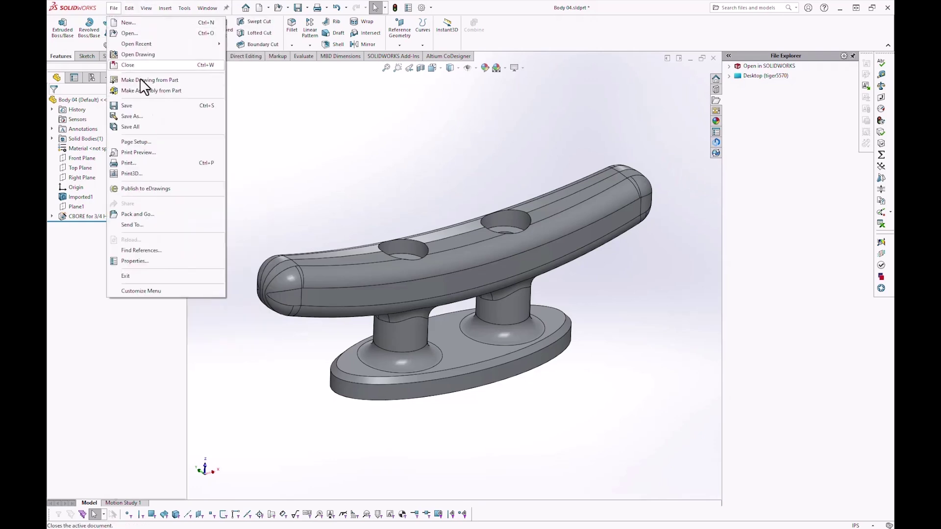
pyautogui.click(146, 117)
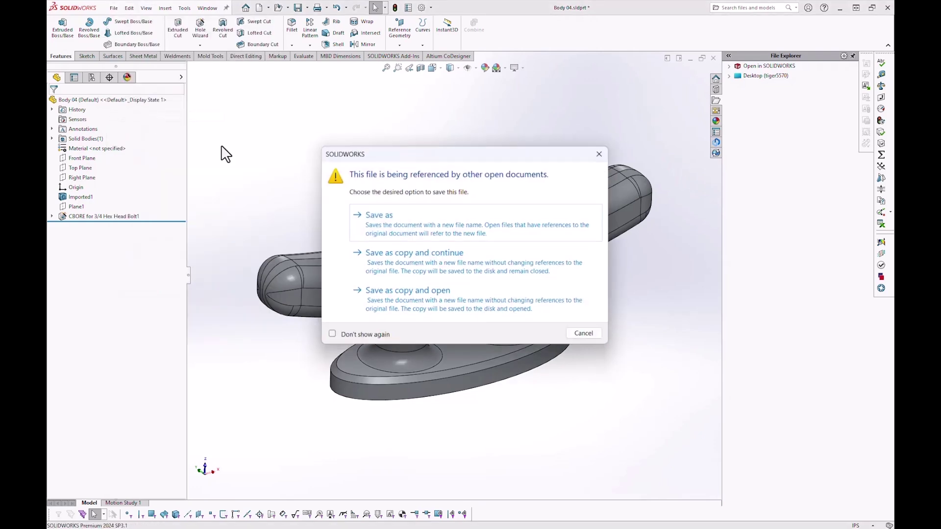
pyautogui.click(409, 225)
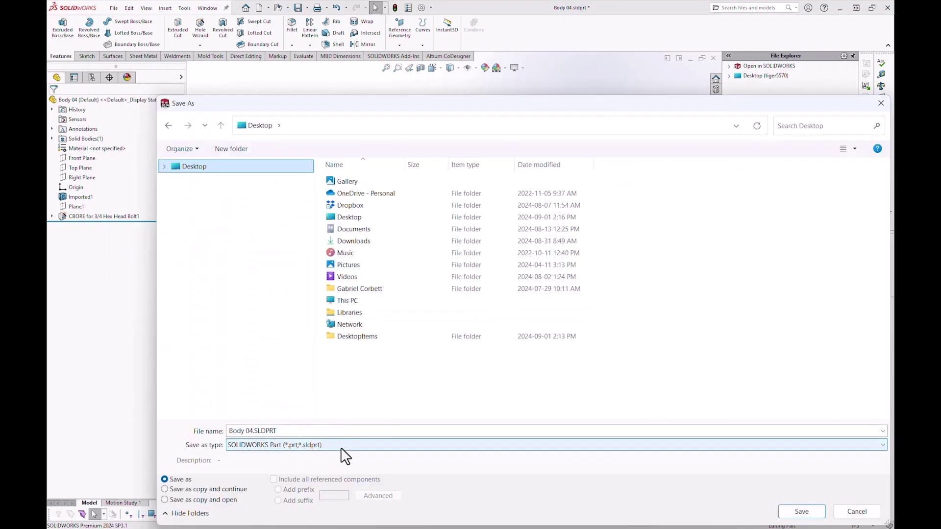
pyautogui.click(341, 448)
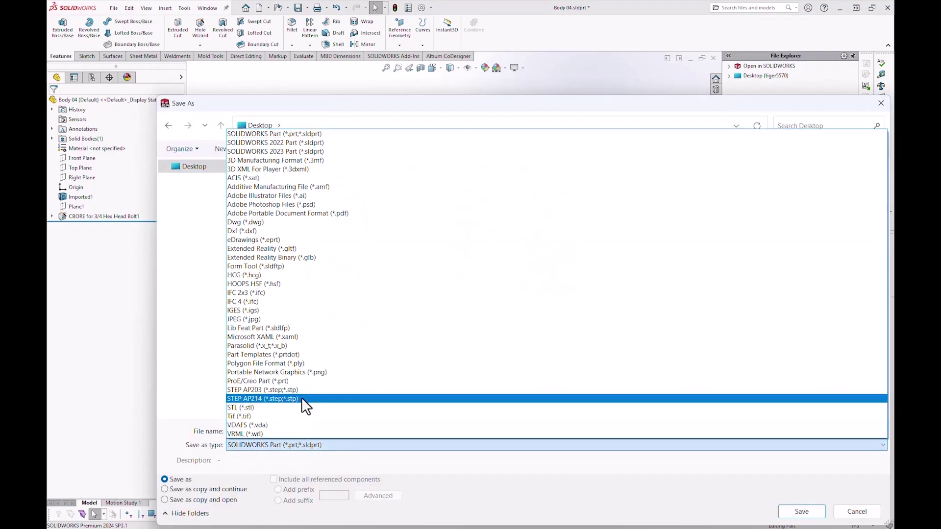
pyautogui.click(282, 345)
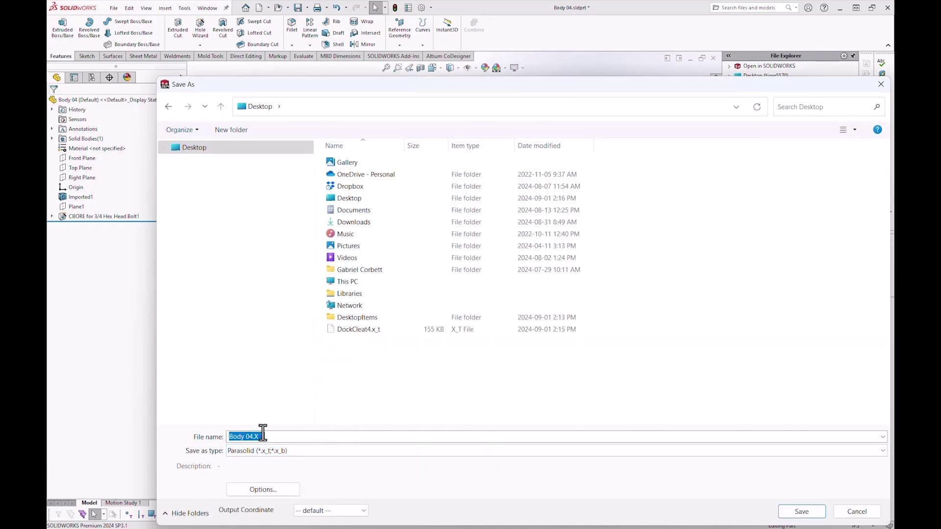
pyautogui.click(358, 331)
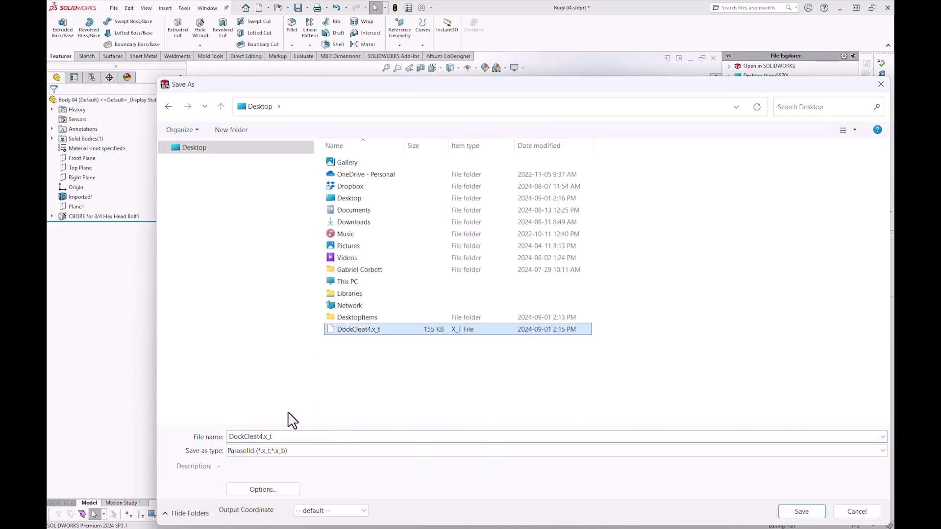
pyautogui.click(258, 436)
pyautogui.click(267, 436)
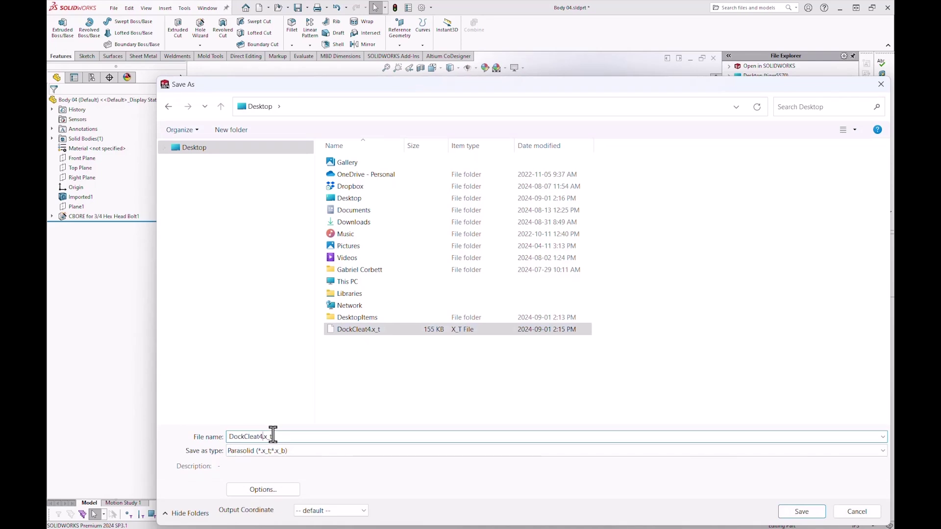
pyautogui.press('BackSpace')
pyautogui.write('5')
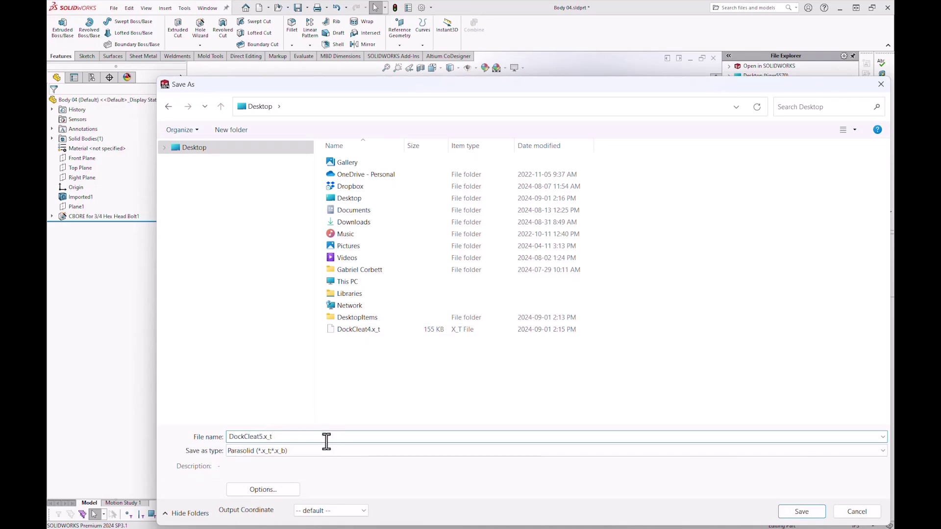
pyautogui.click(795, 512)
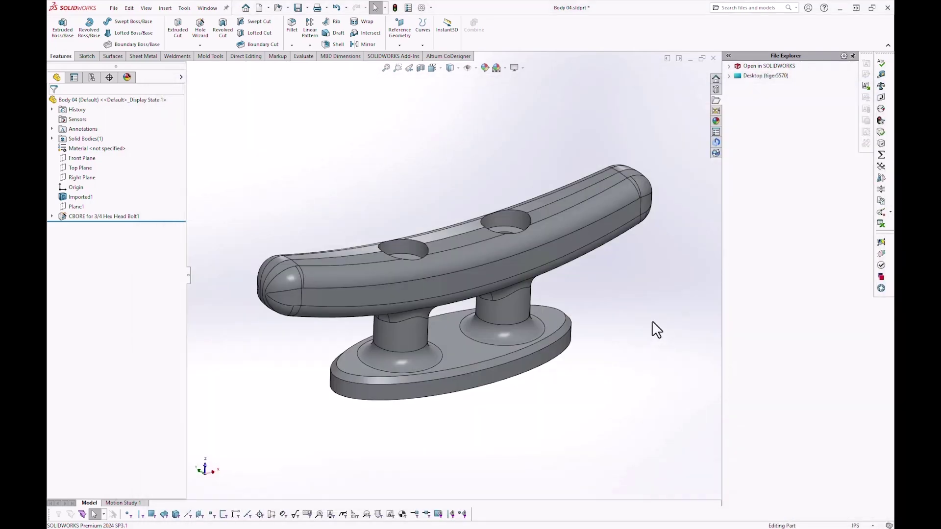
# Step: Switch to Shapr3D and import DockCleat5.x_t from the Desktop as a new project
pyautogui.press('super+Tab')
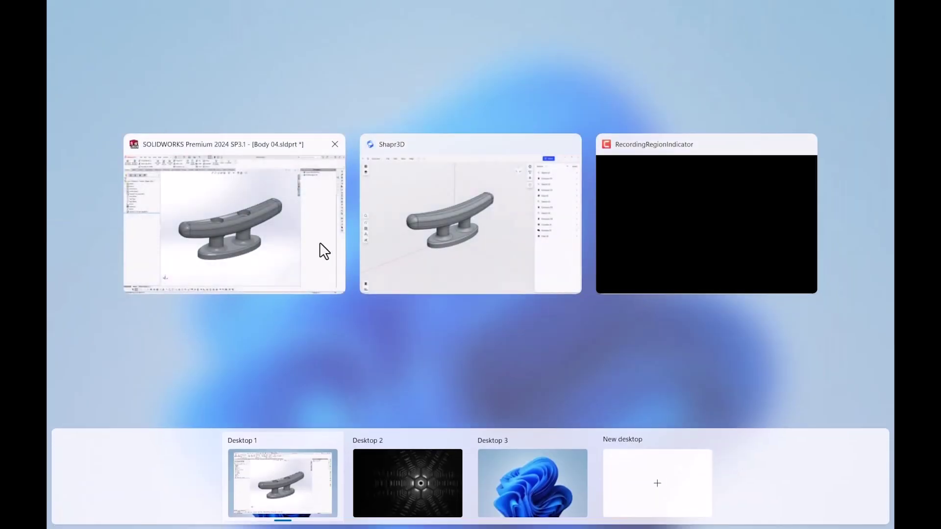
pyautogui.click(458, 257)
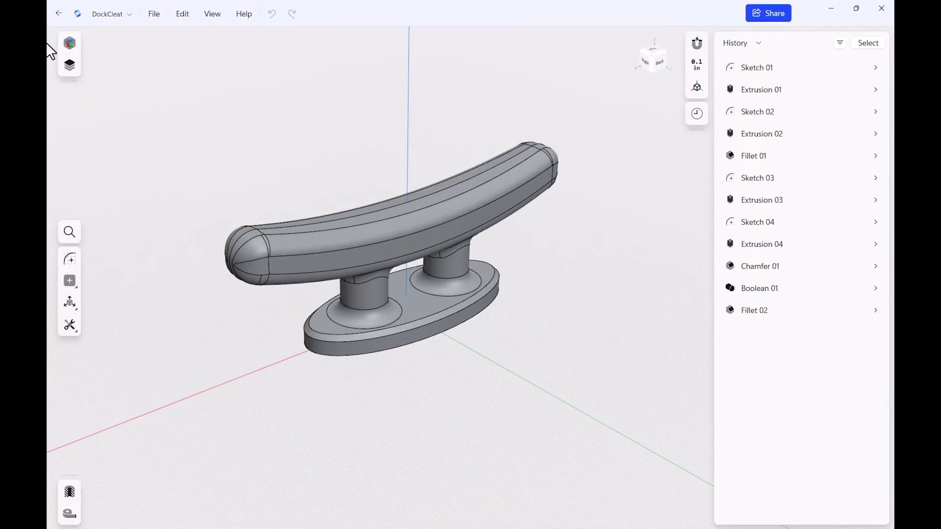
pyautogui.click(153, 15)
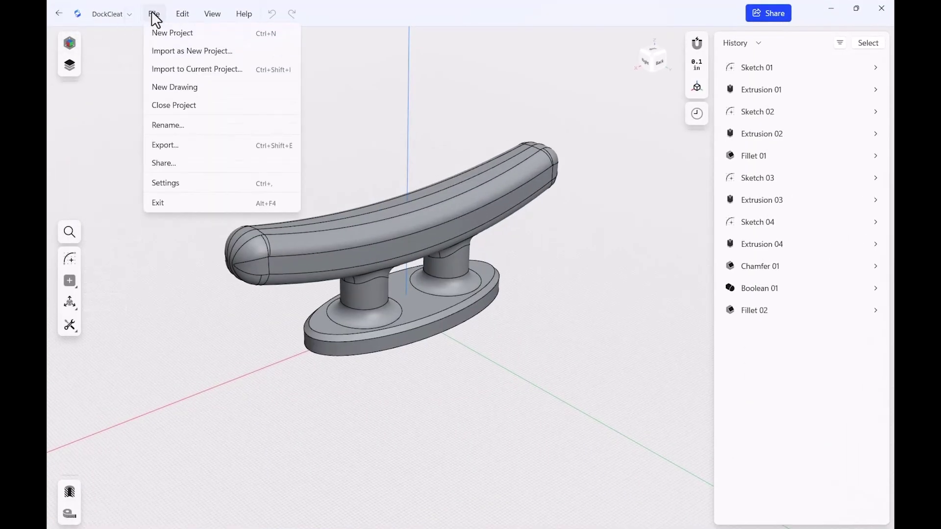
pyautogui.click(188, 51)
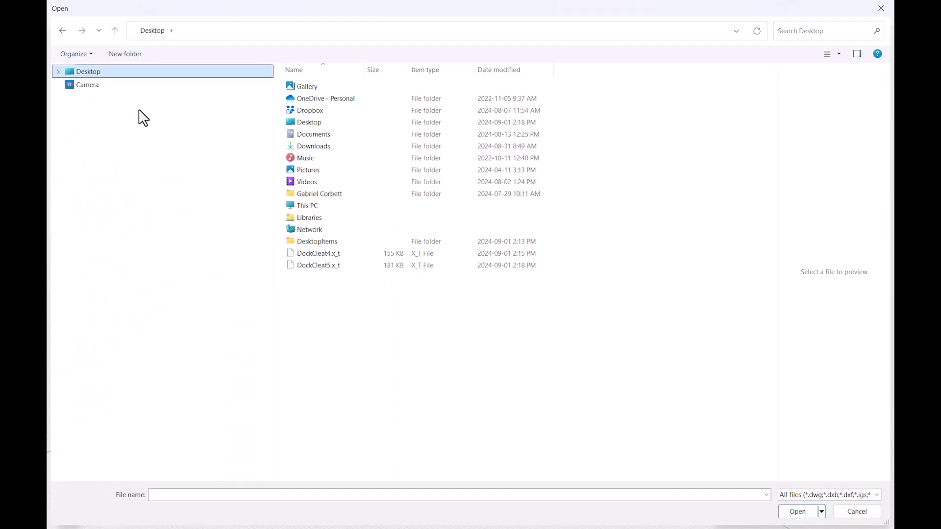
pyautogui.click(319, 268)
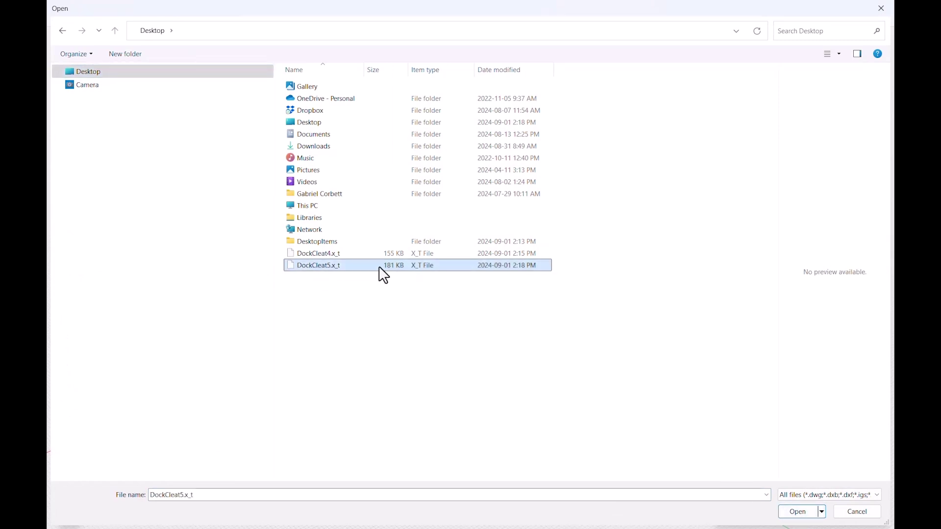
pyautogui.click(805, 513)
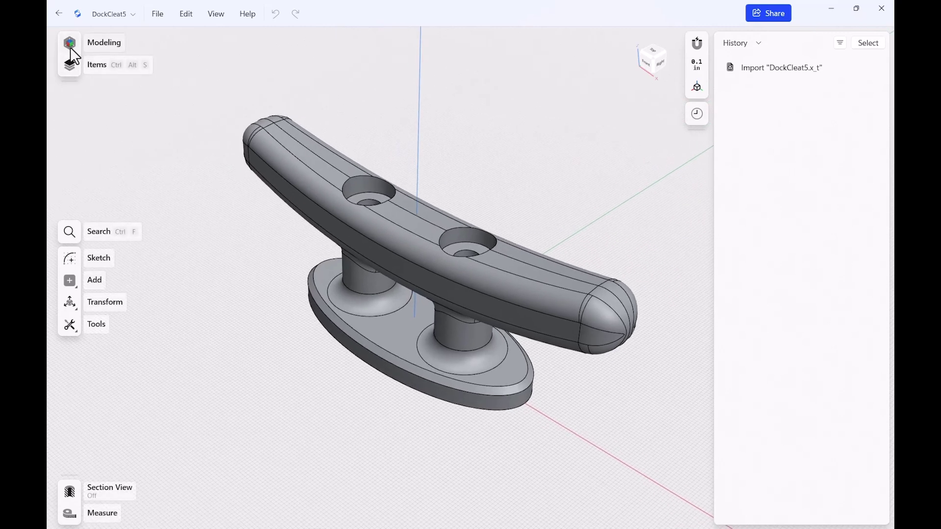
# Step: In the visualization workspace, apply the red Matte ABS plastic to the cleat and set the studio environment to Carousel 1
pyautogui.click(70, 45)
pyautogui.click(75, 74)
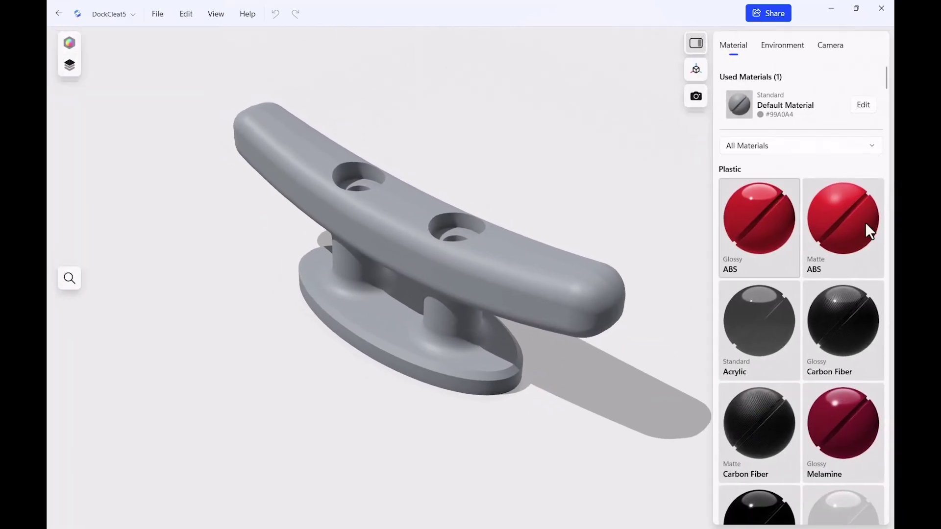
pyautogui.moveTo(780, 208); pyautogui.dragTo(474, 272)
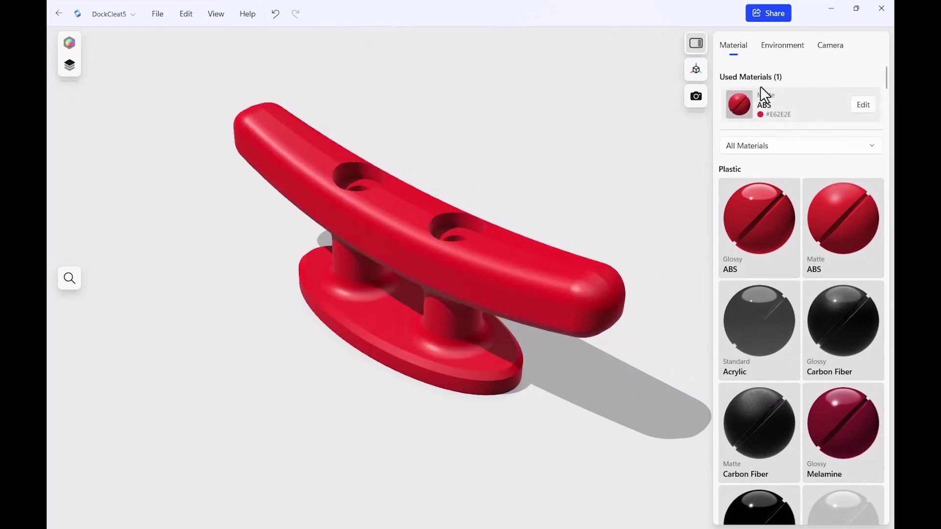
pyautogui.click(779, 49)
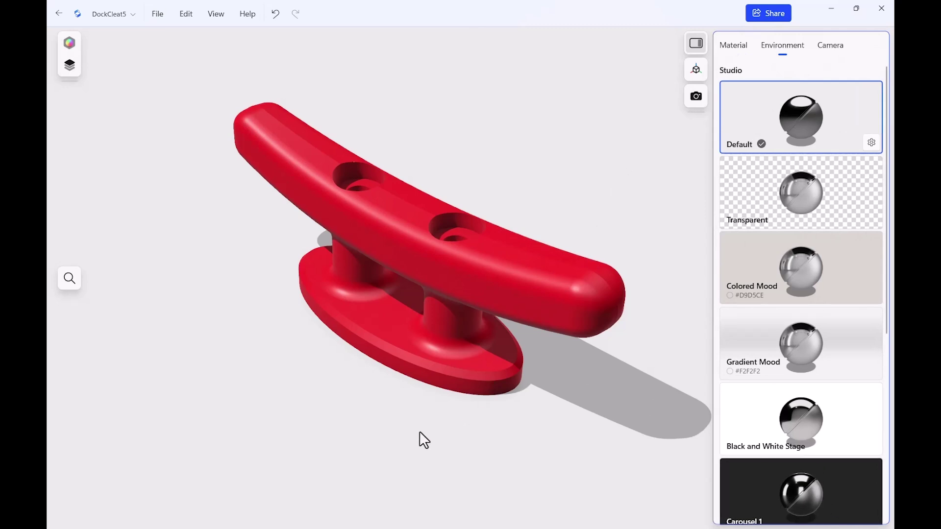
pyautogui.click(761, 475)
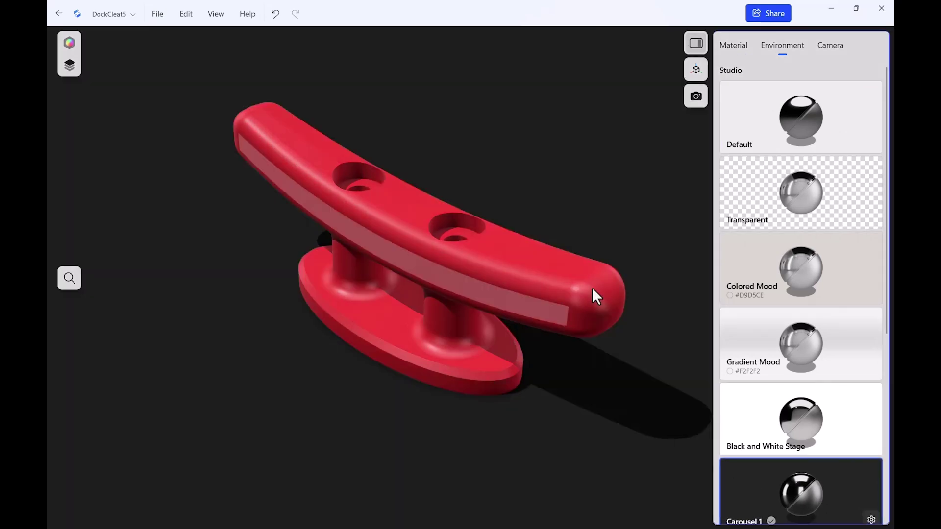
# Step: Set the visualization camera to an 18° field of view, an aperture of ƒ8 and a blur intensity of 1.3
pyautogui.click(832, 44)
pyautogui.moveTo(762, 84); pyautogui.dragTo(744, 100)
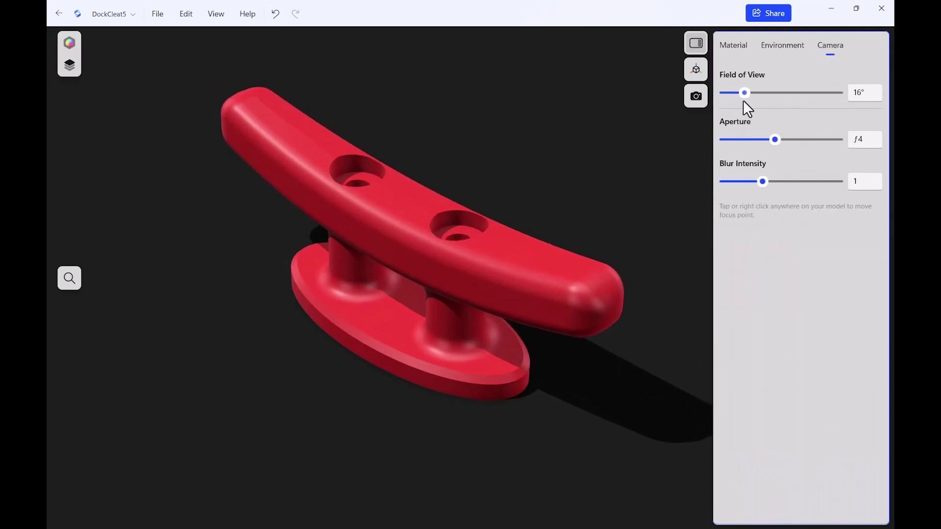
pyautogui.moveTo(775, 140); pyautogui.dragTo(787, 139)
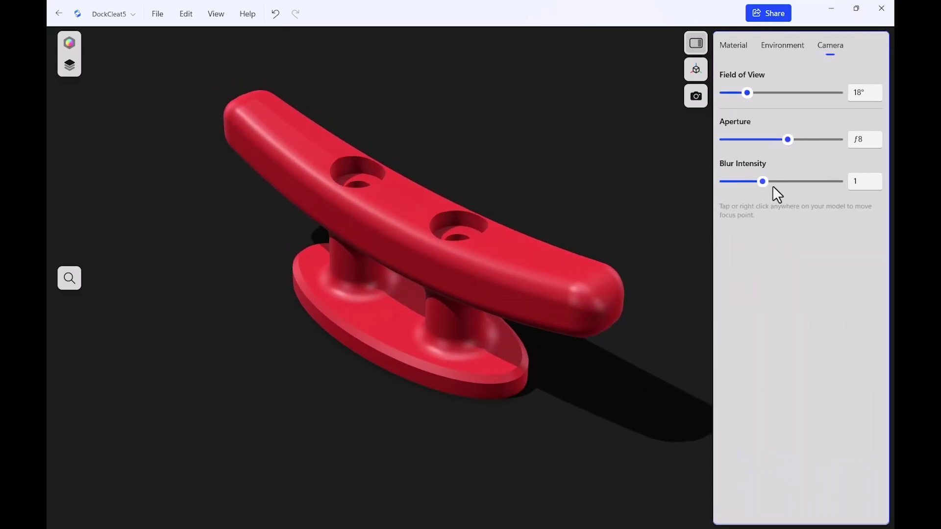
pyautogui.moveTo(765, 182); pyautogui.dragTo(785, 181)
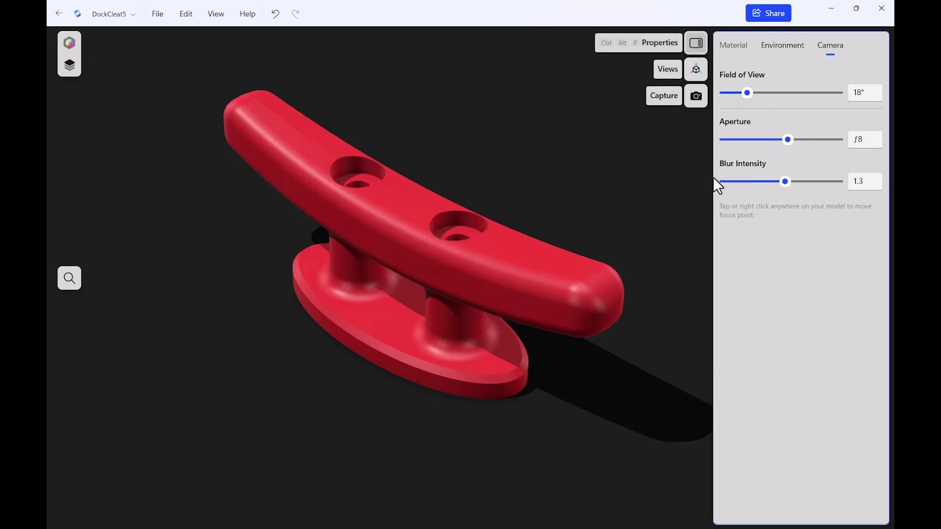
pyautogui.click(739, 57)
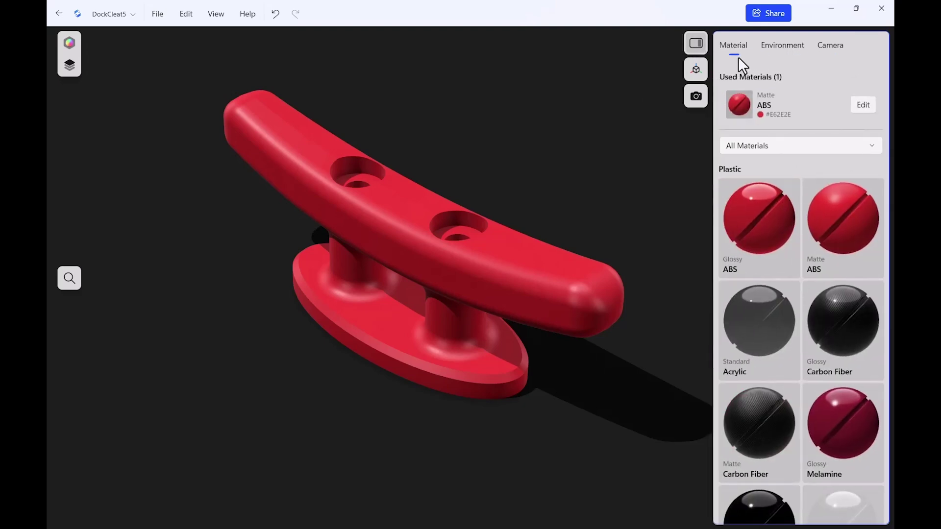